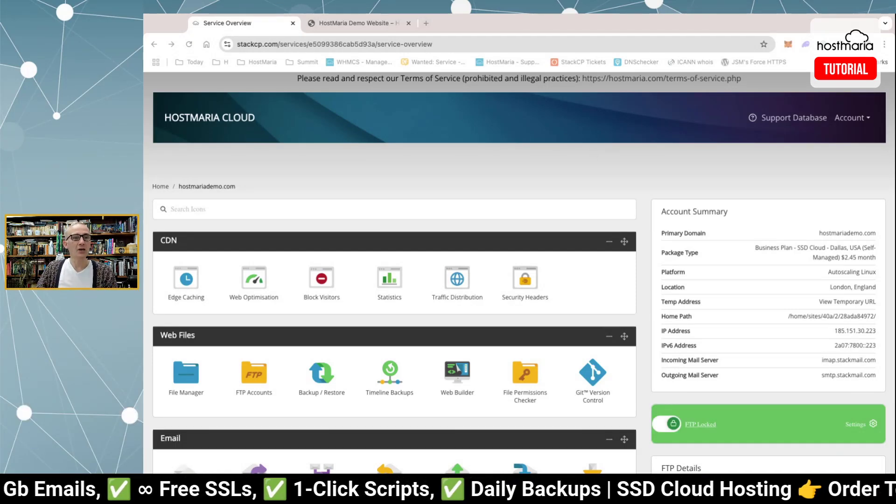
In the demo tab, load the v2.hostmariademo.com Consultant demo site.
{"action": "left_click", "coordinate": [355, 22]}
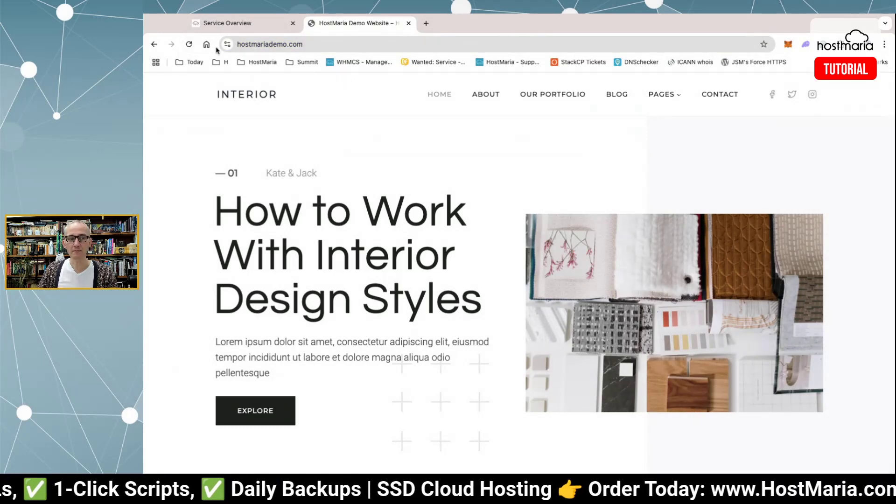
{"action": "left_click", "coordinate": [493, 47]}
{"action": "key", "text": "Left"}
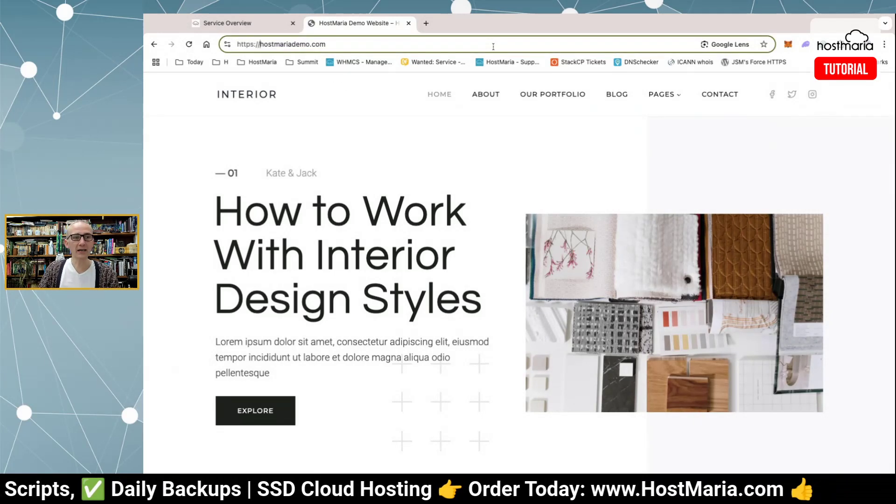
{"action": "type", "text": "v2."}
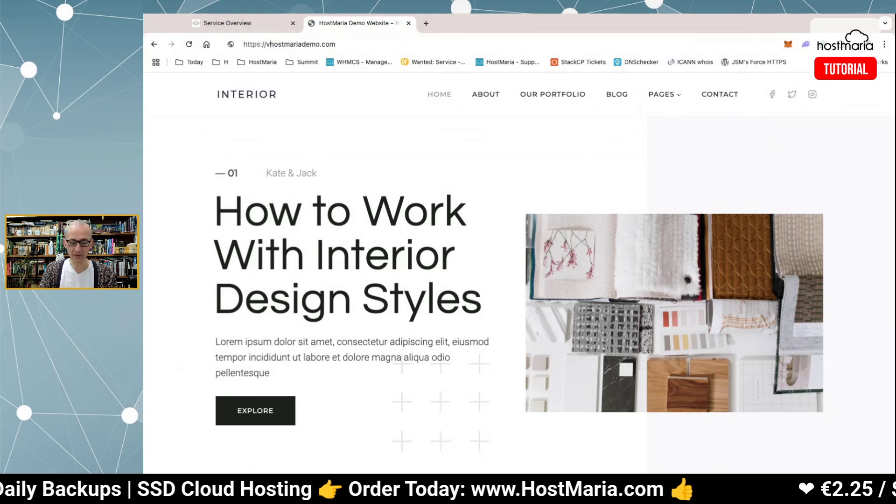
{"action": "key", "text": "Return"}
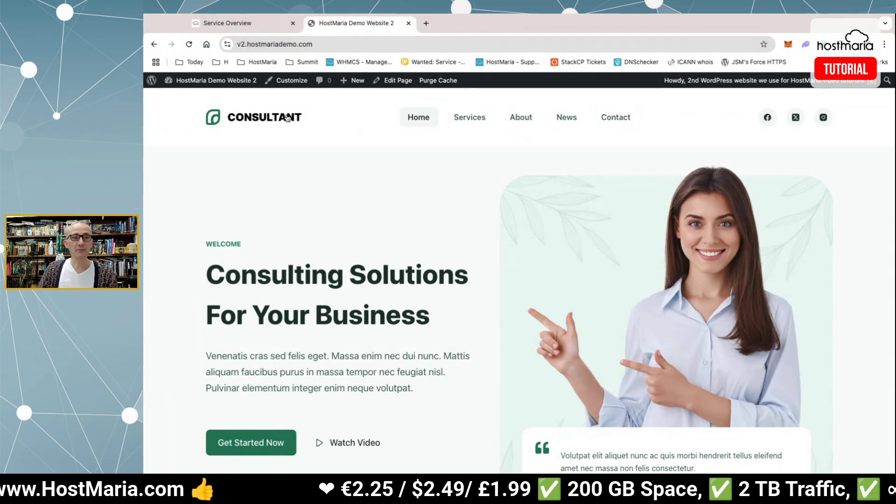
Go back to the main hostmariademo.com Interior site and select its address for editing.
{"action": "left_click", "coordinate": [272, 123]}
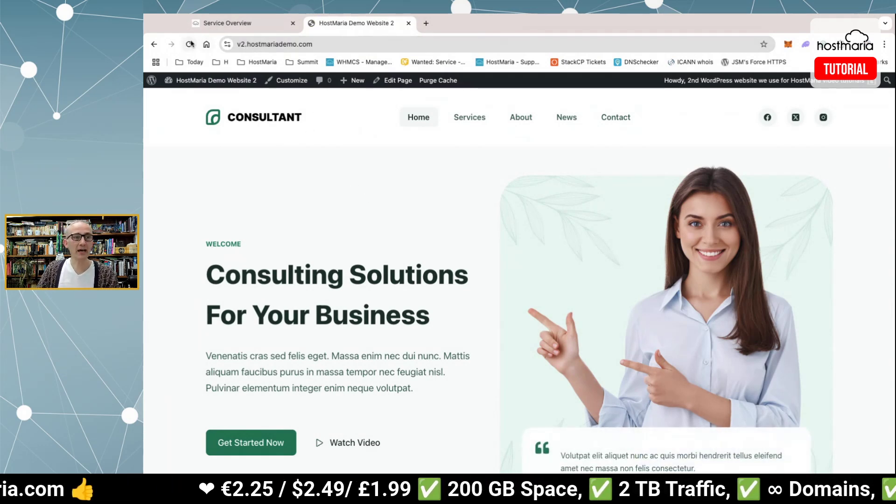
{"action": "left_click", "coordinate": [155, 44]}
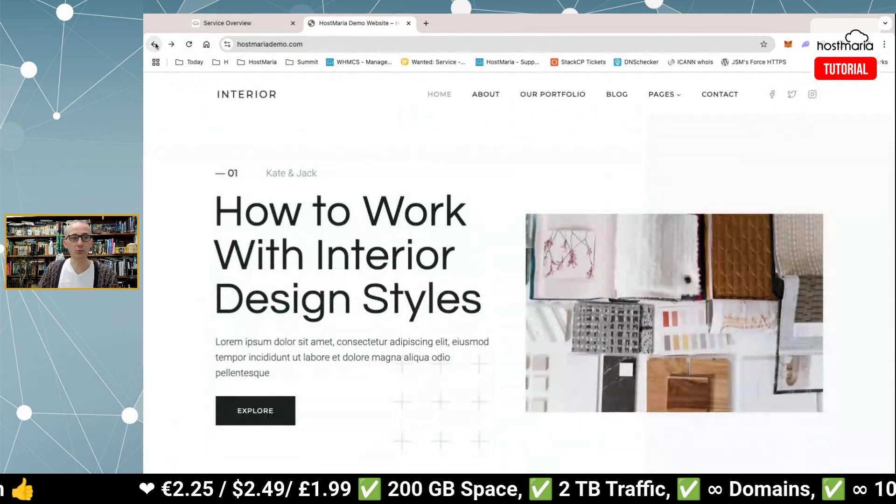
{"action": "left_click", "coordinate": [259, 22]}
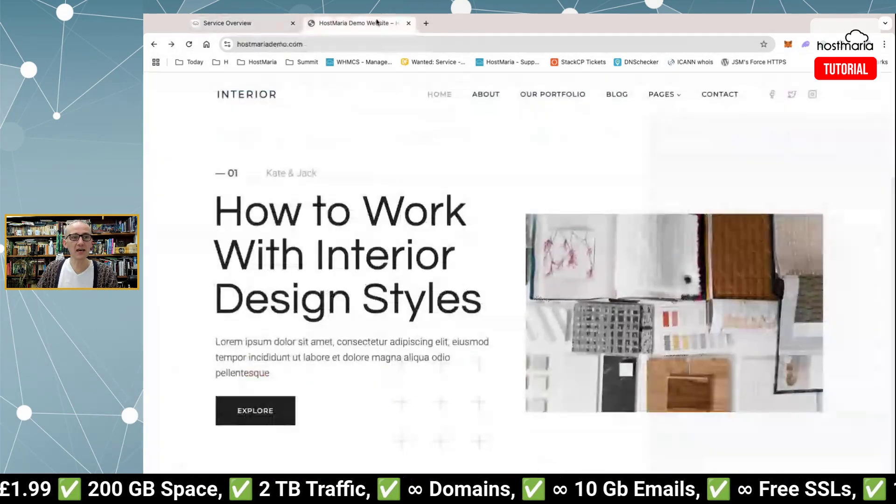
{"action": "left_click", "coordinate": [379, 23]}
{"action": "left_click", "coordinate": [357, 47]}
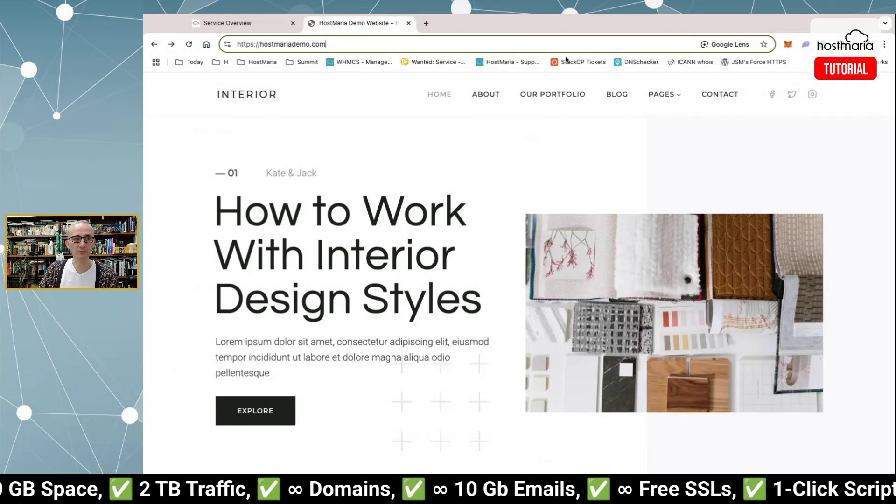
Open the WordPress admin login page at /wp-admin.
{"action": "type", "text": "/"}
{"action": "type", "text": "wp-admin"}
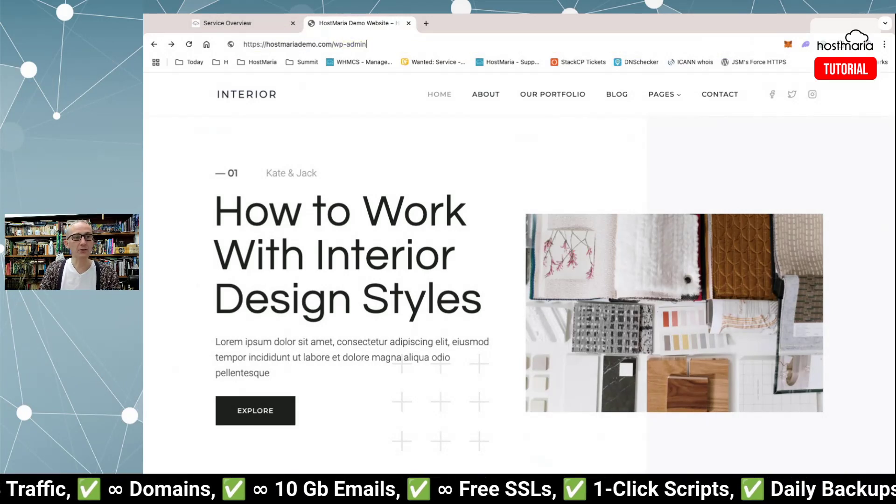
{"action": "key", "text": "Return"}
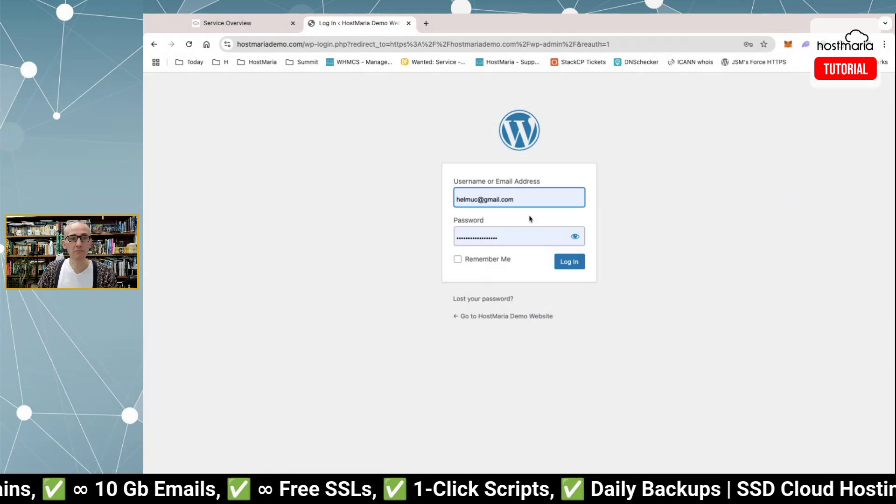
{"action": "mouse_move", "coordinate": [455, 198]}
{"action": "left_mouse_down"}
{"action": "mouse_move", "coordinate": [567, 196]}
{"action": "mouse_move", "coordinate": [456, 198]}
{"action": "left_mouse_up"}
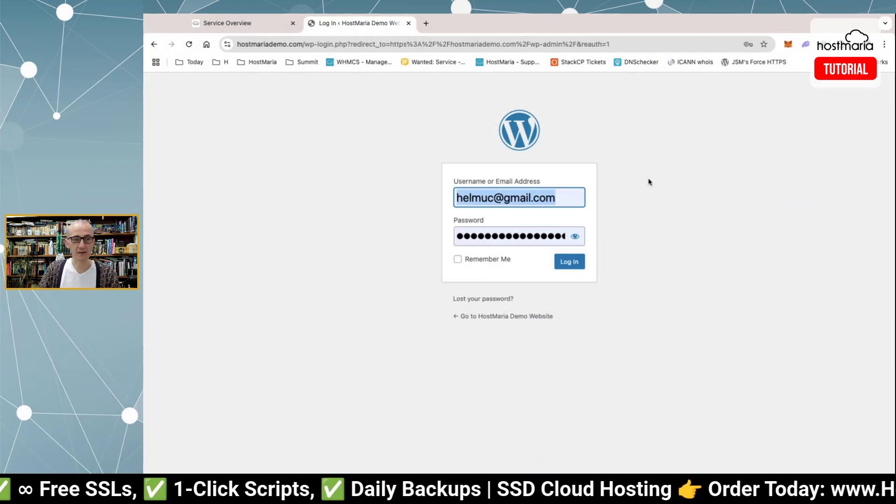
{"action": "left_click", "coordinate": [620, 250]}
Request a password reset for a sample e-mail address and highlight the no-account error.
{"action": "left_click", "coordinate": [465, 301]}
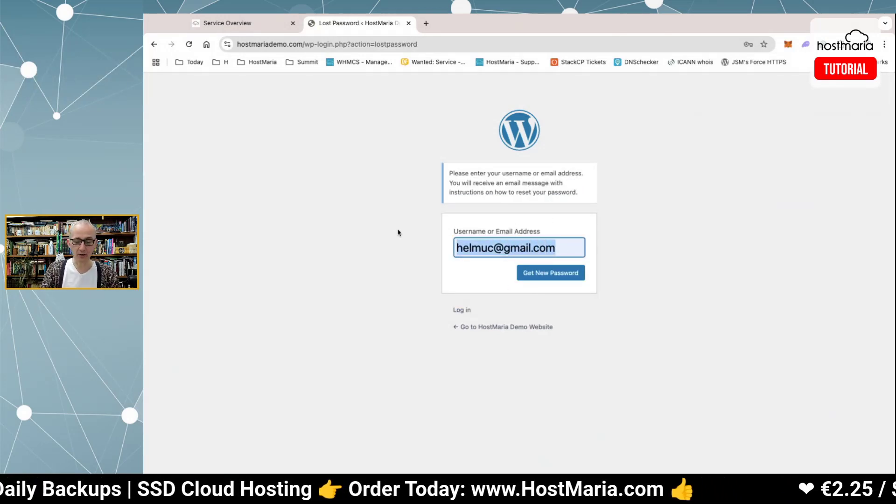
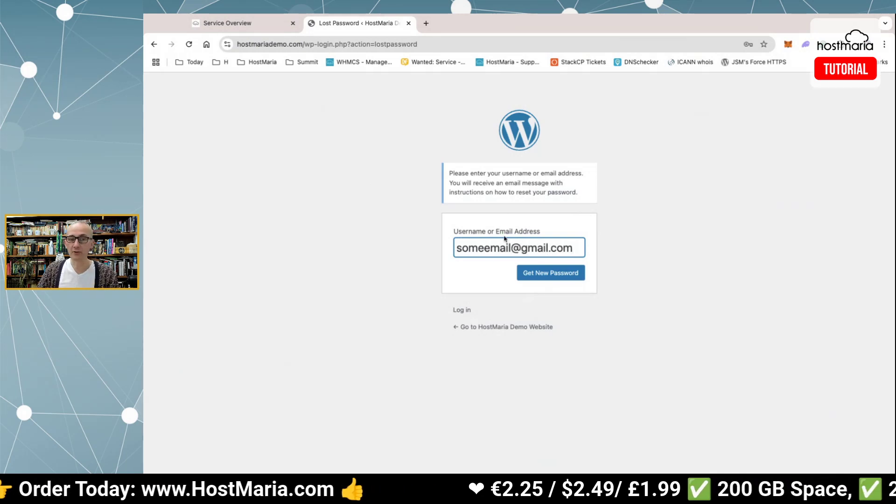
{"action": "left_click", "coordinate": [572, 274]}
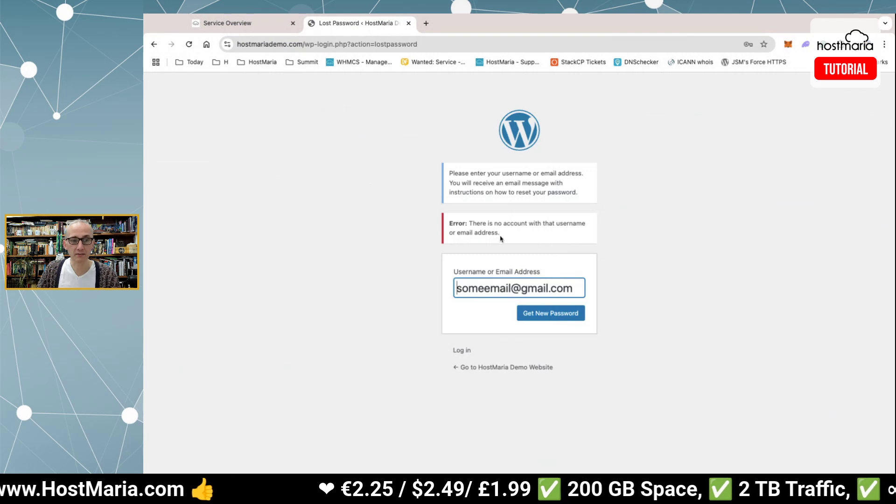
{"action": "left_click_drag", "start_coordinate": [460, 223], "coordinate": [535, 237]}
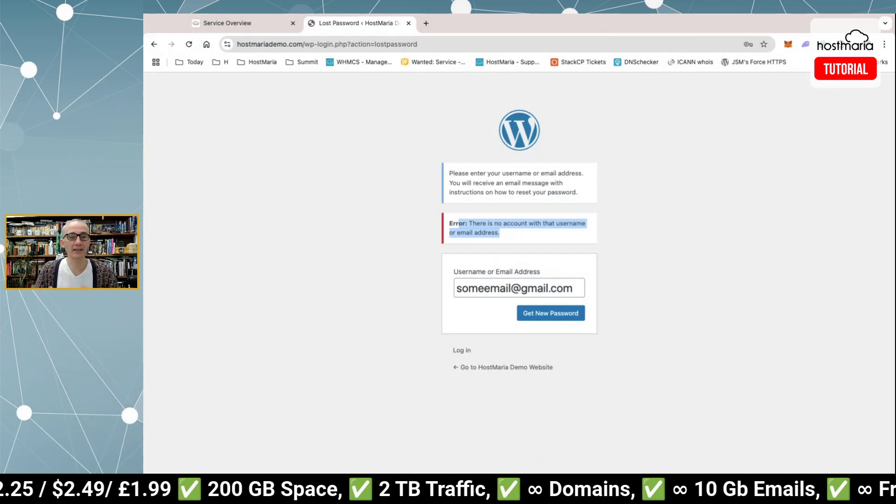
{"action": "left_click", "coordinate": [535, 237]}
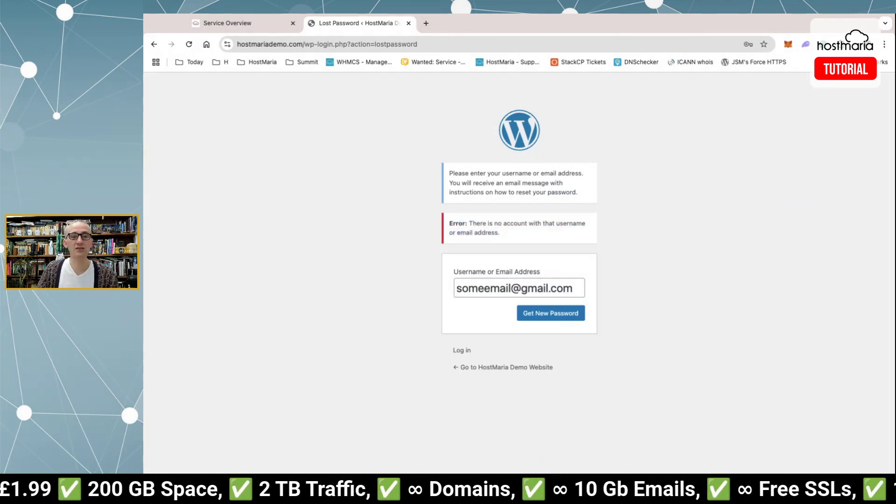
Return to the StackCP service overview and scroll down to the Domain Names tools.
{"action": "left_click", "coordinate": [247, 24]}
{"action": "scroll", "coordinate": [400, 155], "scroll_direction": "down", "scroll_amount": 3}
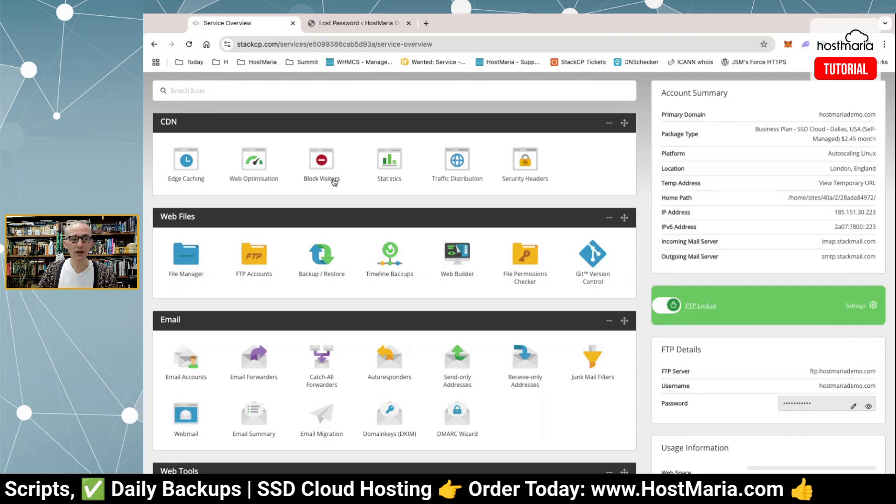
{"action": "scroll", "coordinate": [334, 183], "scroll_direction": "down", "scroll_amount": 1}
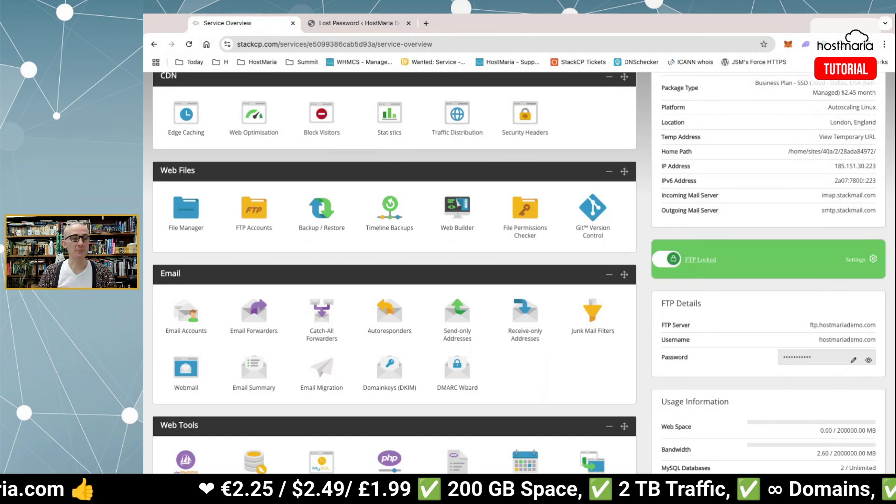
{"action": "scroll", "coordinate": [256, 232], "scroll_direction": "down", "scroll_amount": 3}
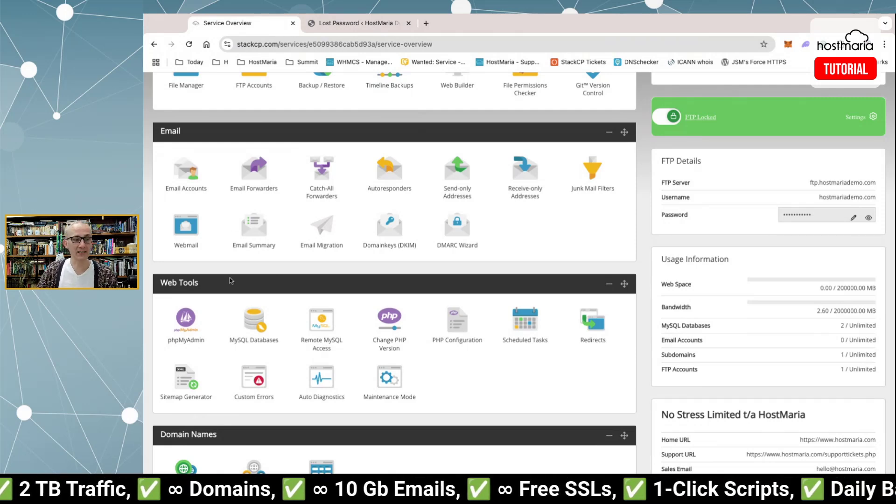
{"action": "scroll", "coordinate": [287, 280], "scroll_direction": "up", "scroll_amount": 2}
{"action": "scroll", "coordinate": [288, 280], "scroll_direction": "up", "scroll_amount": 5}
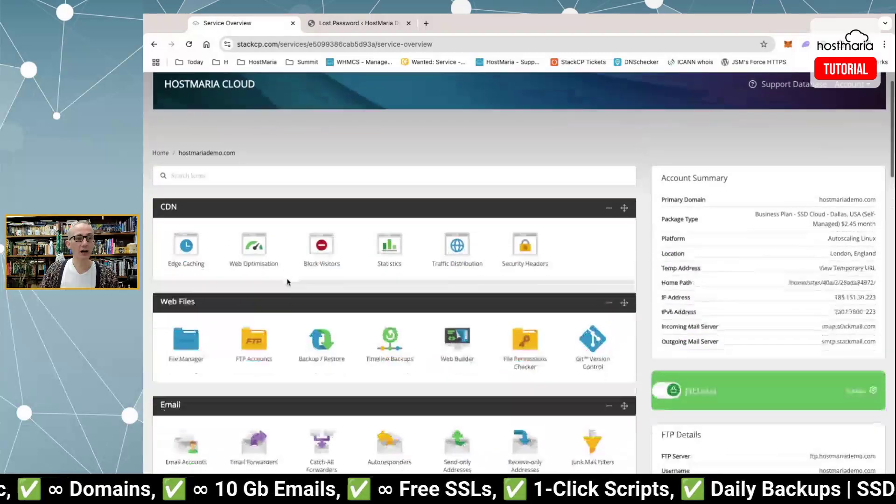
{"action": "scroll", "coordinate": [288, 280], "scroll_direction": "down", "scroll_amount": 10}
Open Manage Domains and inspect hostmariademo.com's public_html document root.
{"action": "left_click", "coordinate": [191, 303]}
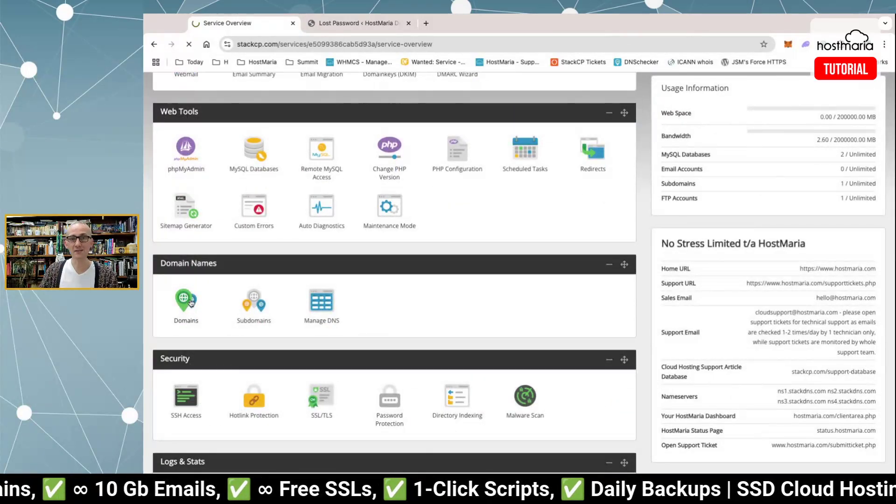
{"action": "scroll", "coordinate": [368, 230], "scroll_direction": "down", "scroll_amount": 6}
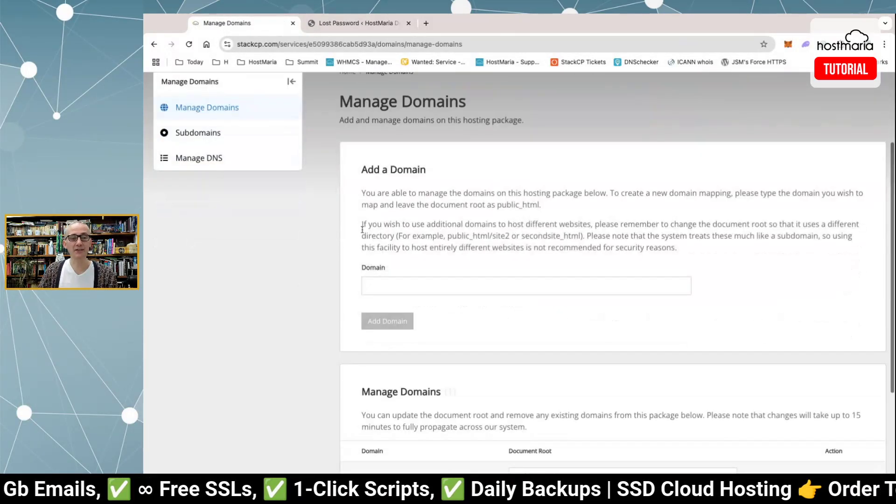
{"action": "double_click", "coordinate": [569, 319]}
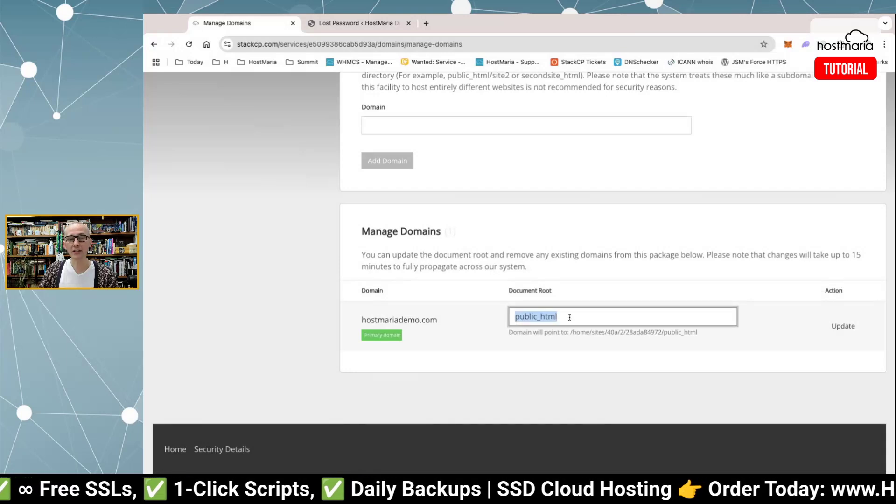
{"action": "left_click", "coordinate": [500, 366]}
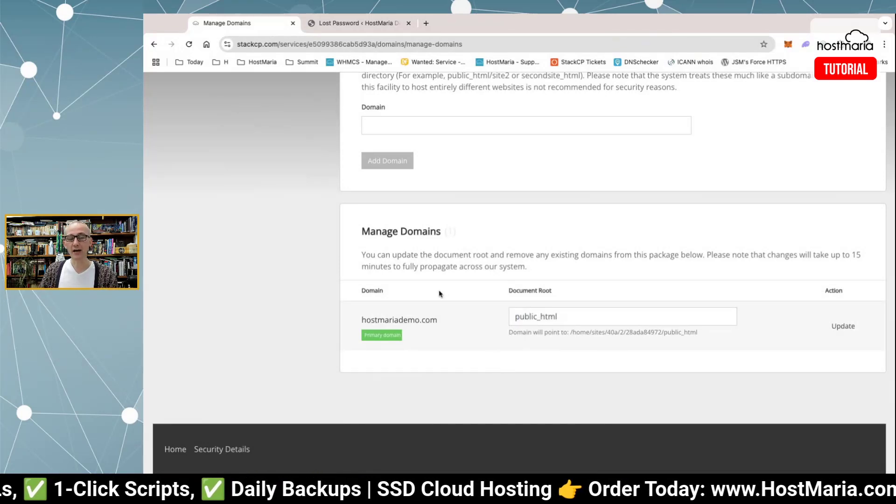
{"action": "left_click_drag", "start_coordinate": [393, 320], "coordinate": [448, 321]}
{"action": "left_click", "coordinate": [447, 320]}
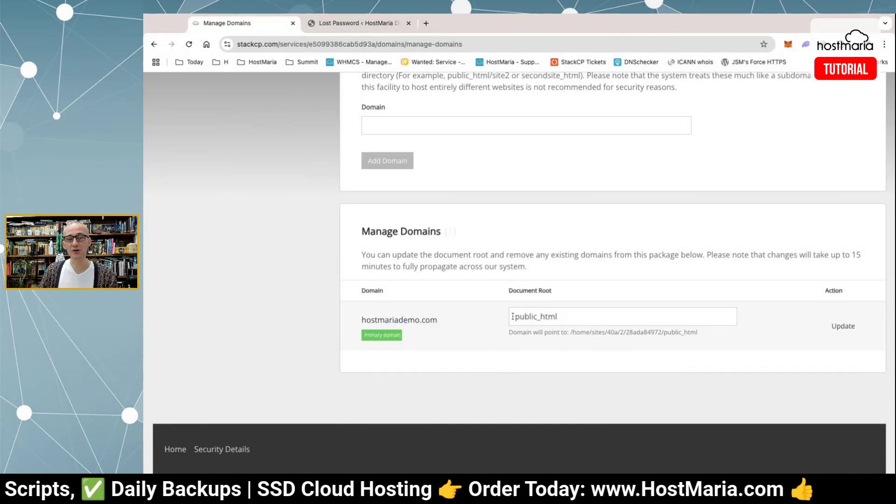
{"action": "left_click_drag", "start_coordinate": [441, 321], "coordinate": [393, 319]}
{"action": "double_click", "coordinate": [394, 319]}
{"action": "left_click", "coordinate": [400, 319]}
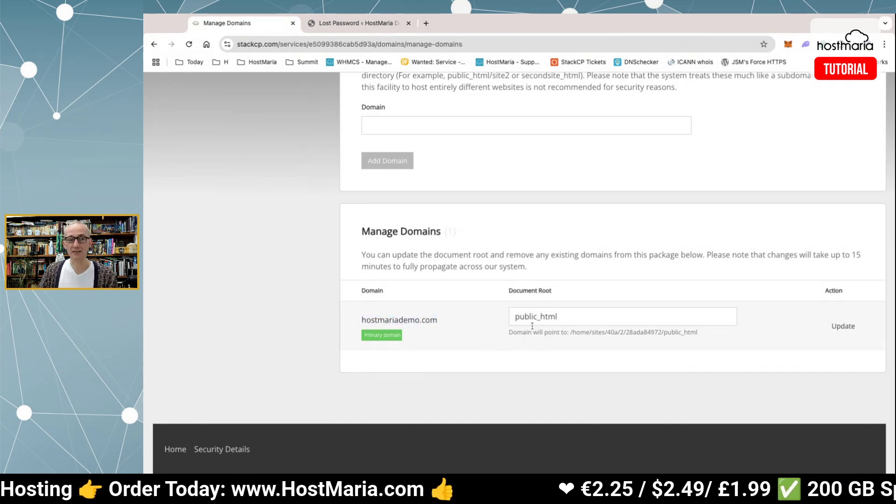
{"action": "scroll", "coordinate": [416, 293], "scroll_direction": "up", "scroll_amount": 6}
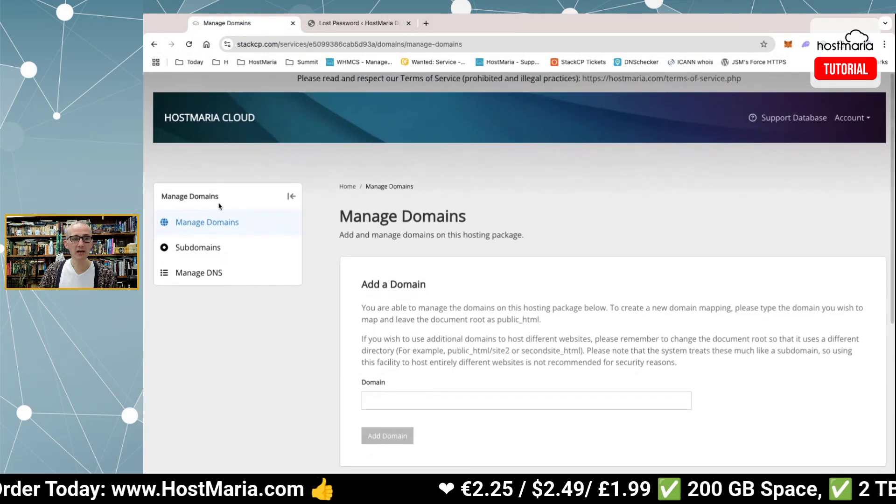
Check v2.hostmariademo.com's v2 document root under Subdomains, then return to Service Overview.
{"action": "left_click", "coordinate": [214, 247]}
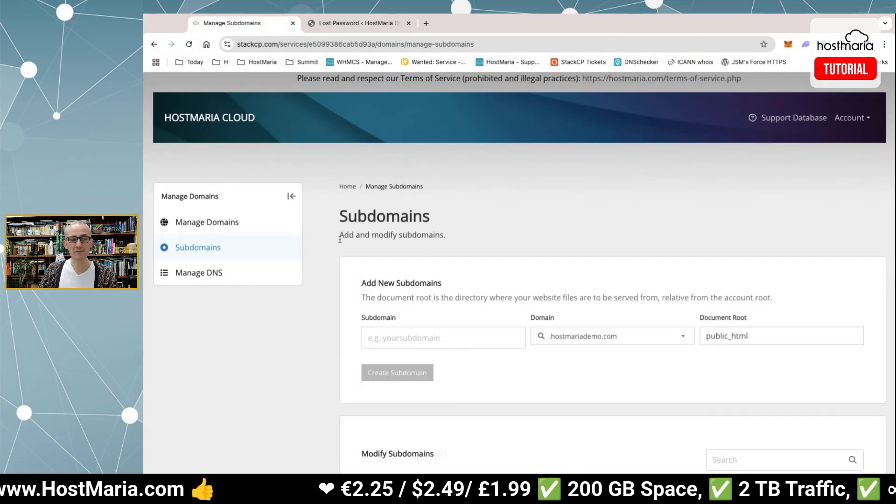
{"action": "scroll", "coordinate": [341, 241], "scroll_direction": "down", "scroll_amount": 4}
{"action": "scroll", "coordinate": [341, 236], "scroll_direction": "up", "scroll_amount": 2}
{"action": "scroll", "coordinate": [340, 236], "scroll_direction": "down", "scroll_amount": 1}
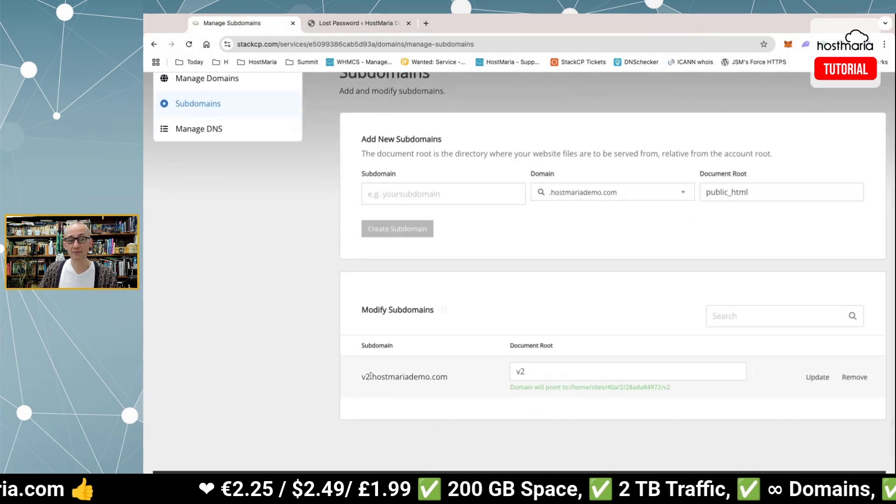
{"action": "left_click_drag", "start_coordinate": [362, 376], "coordinate": [370, 376]}
{"action": "left_click", "coordinate": [479, 367]}
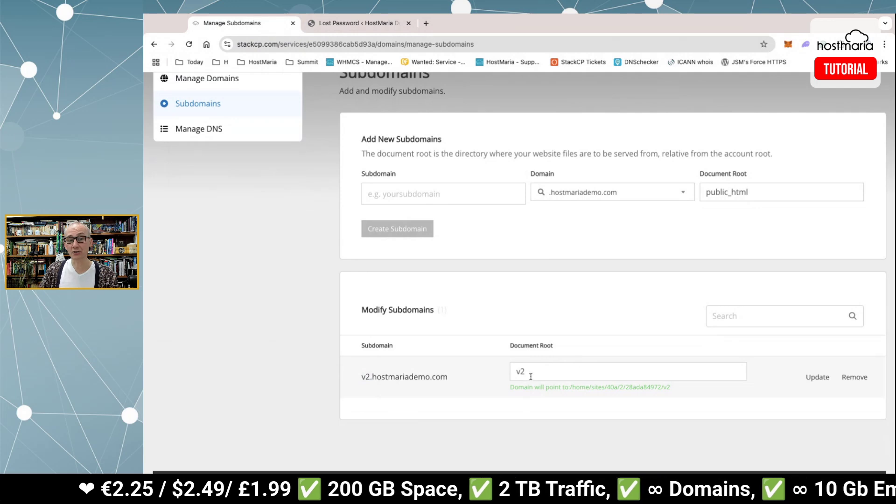
{"action": "scroll", "coordinate": [385, 264], "scroll_direction": "up", "scroll_amount": 3}
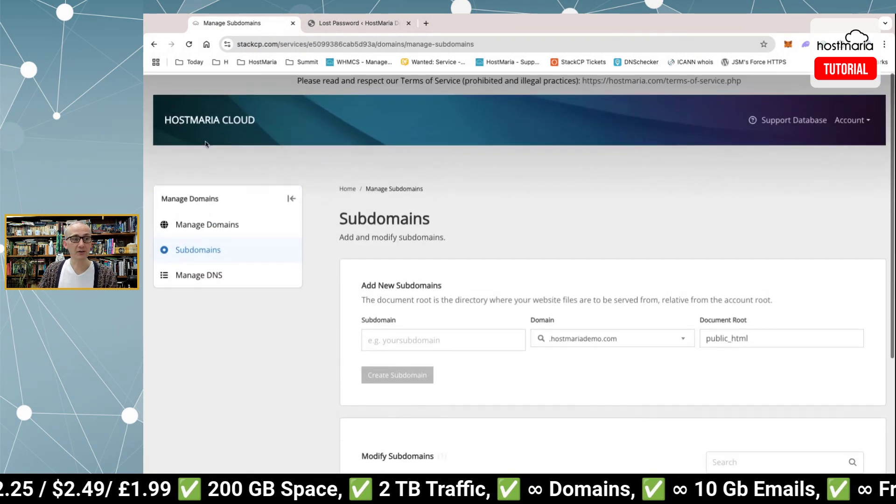
{"action": "left_click", "coordinate": [347, 186]}
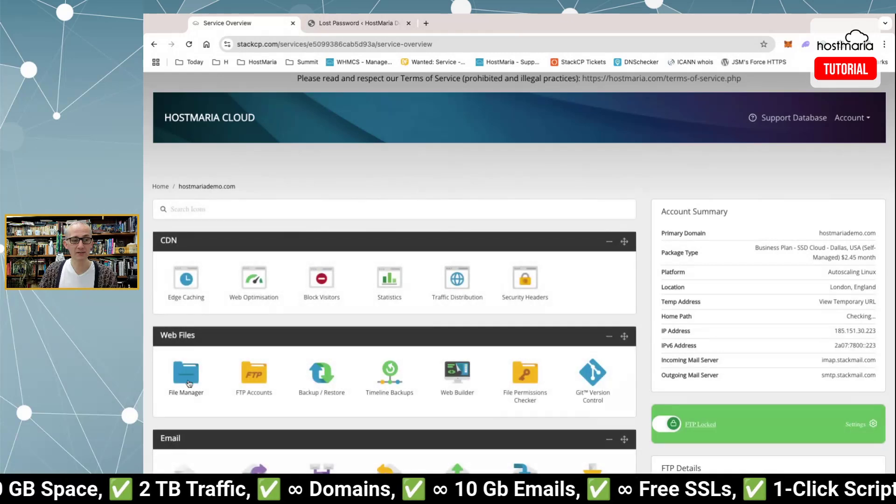
Open File Manager and enter the public_html folder.
{"action": "left_click", "coordinate": [189, 379]}
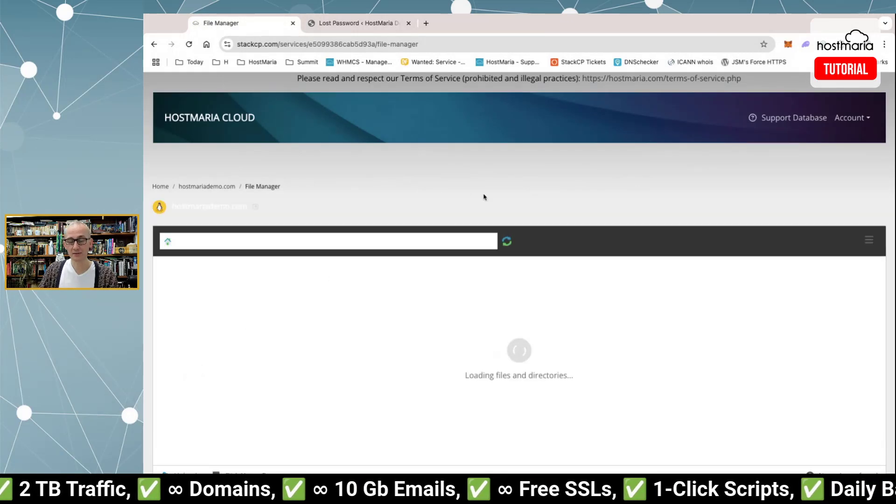
{"action": "scroll", "coordinate": [472, 195], "scroll_direction": "down", "scroll_amount": 2}
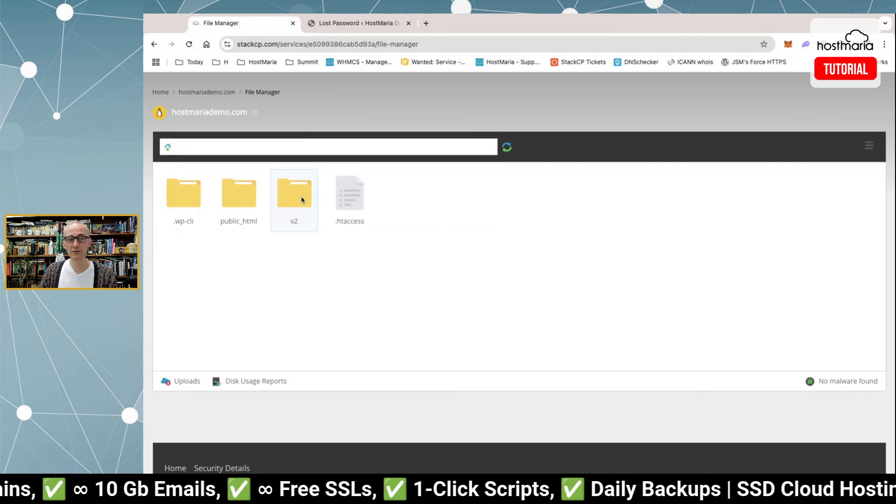
{"action": "left_click", "coordinate": [239, 201]}
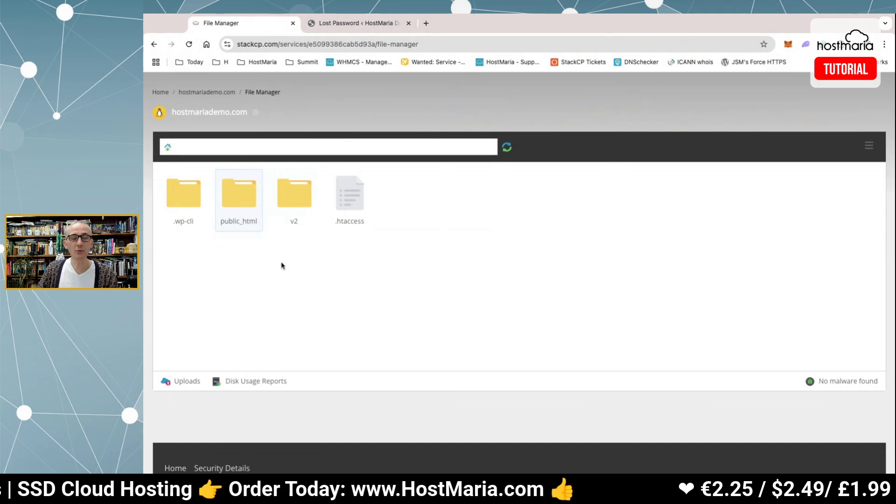
{"action": "double_click", "coordinate": [243, 195]}
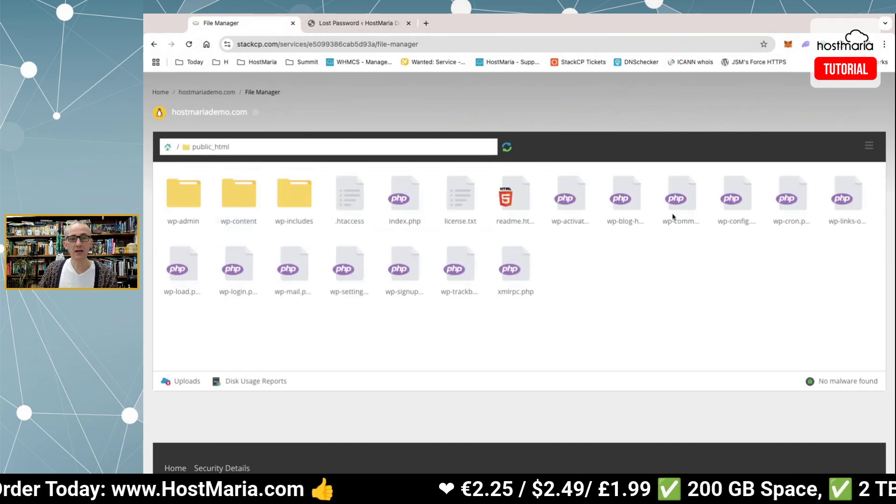
Bring up the context menu for wp-config.php.
{"action": "right_click", "coordinate": [740, 221]}
{"action": "left_click", "coordinate": [772, 75]}
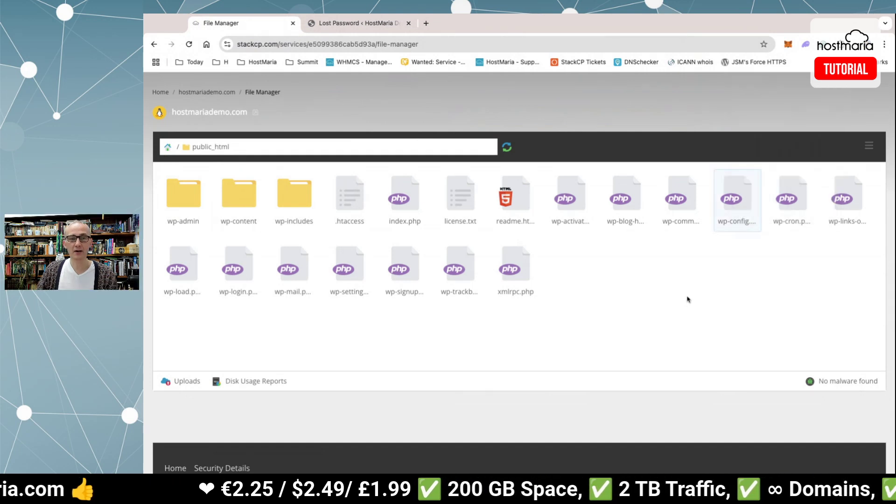
{"action": "scroll", "coordinate": [688, 299], "scroll_direction": "up", "scroll_amount": 2}
{"action": "right_click", "coordinate": [741, 292]}
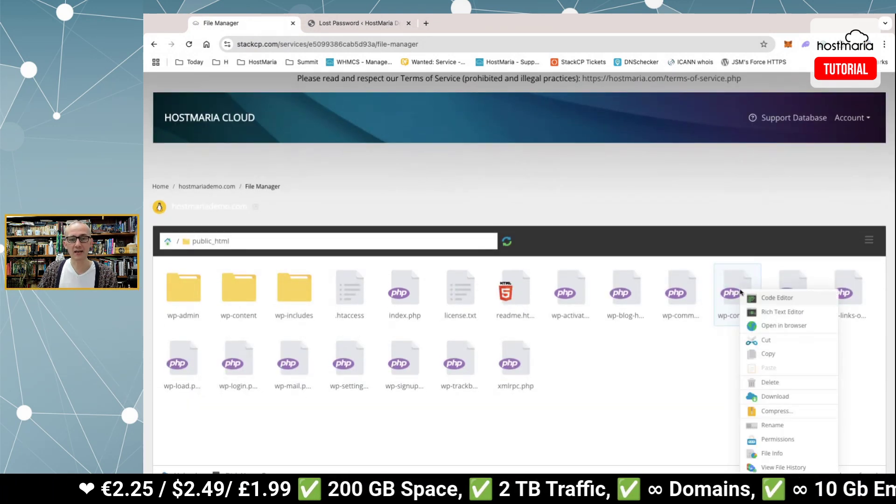
Open wp-config.php in the Code Editor and select the DB_NAME value wordpress-35303731a33e.
{"action": "left_click", "coordinate": [768, 298]}
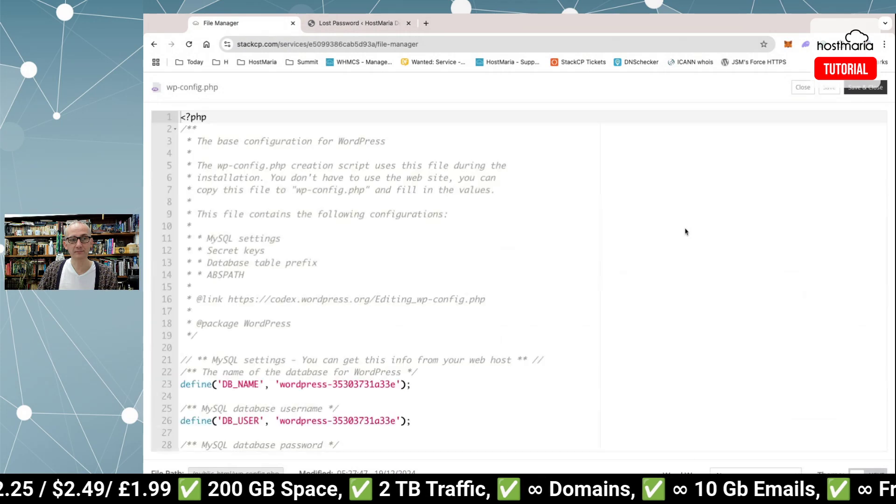
{"action": "scroll", "coordinate": [464, 225], "scroll_direction": "down", "scroll_amount": 5}
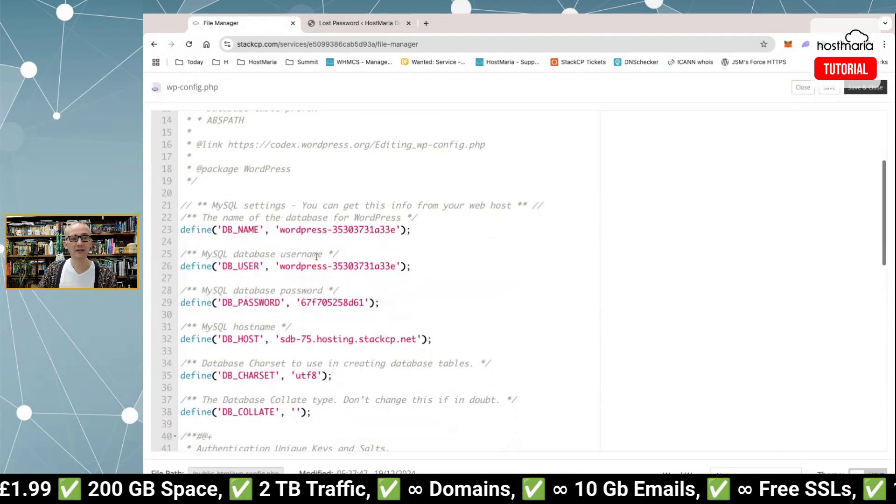
{"action": "left_click_drag", "start_coordinate": [281, 232], "coordinate": [396, 229]}
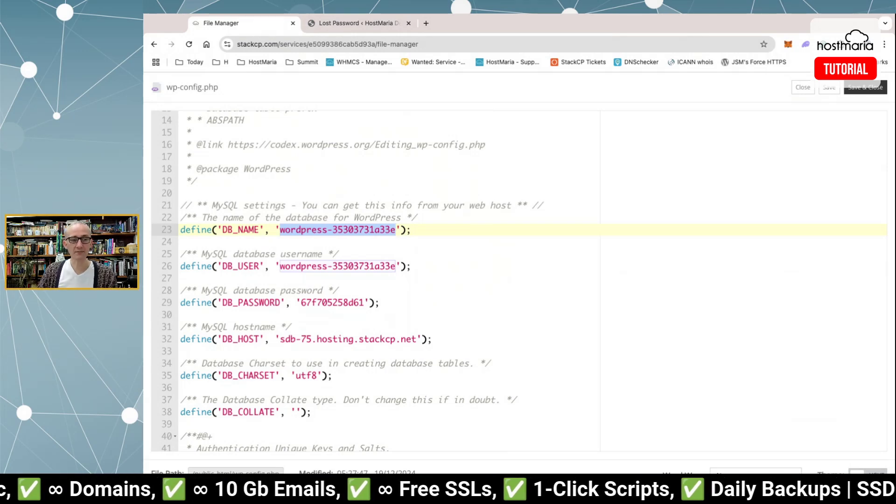
{"action": "scroll", "coordinate": [529, 289], "scroll_direction": "up", "scroll_amount": 5}
{"action": "scroll", "coordinate": [529, 289], "scroll_direction": "down", "scroll_amount": 3}
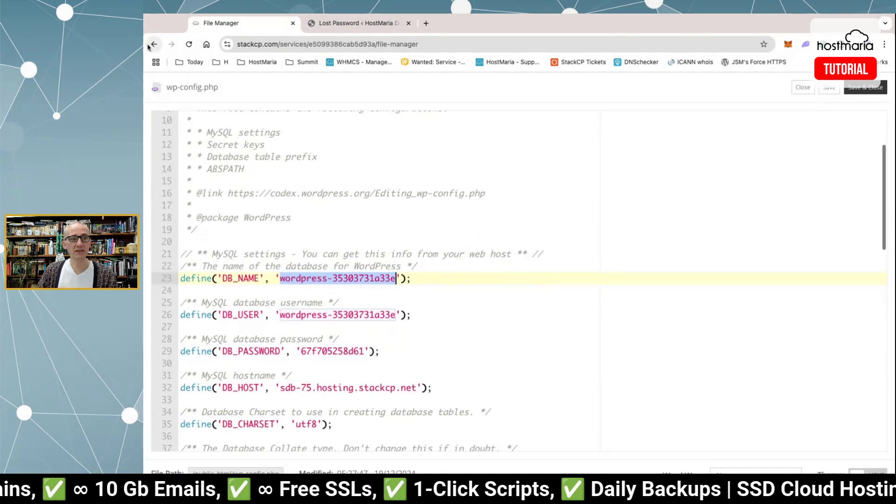
Go back to the service overview and open the MySQL Databases page.
{"action": "left_click", "coordinate": [154, 45]}
{"action": "scroll", "coordinate": [298, 208], "scroll_direction": "down", "scroll_amount": 5}
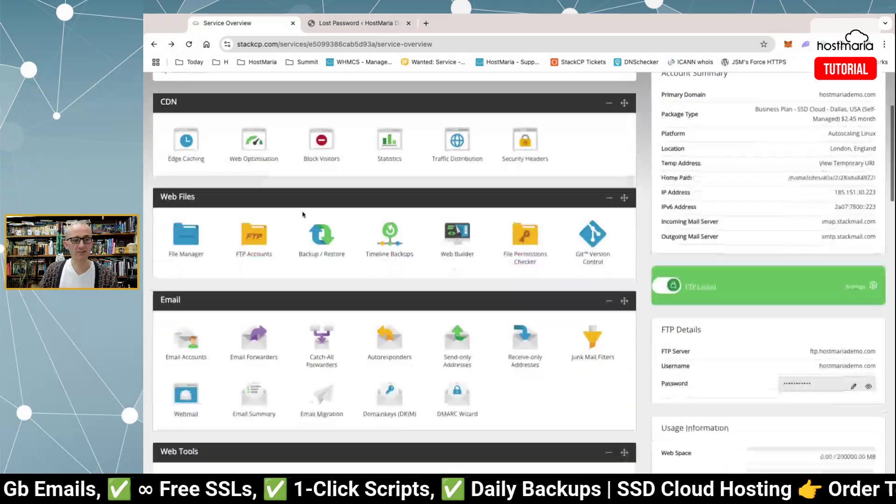
{"action": "scroll", "coordinate": [297, 208], "scroll_direction": "down", "scroll_amount": 3}
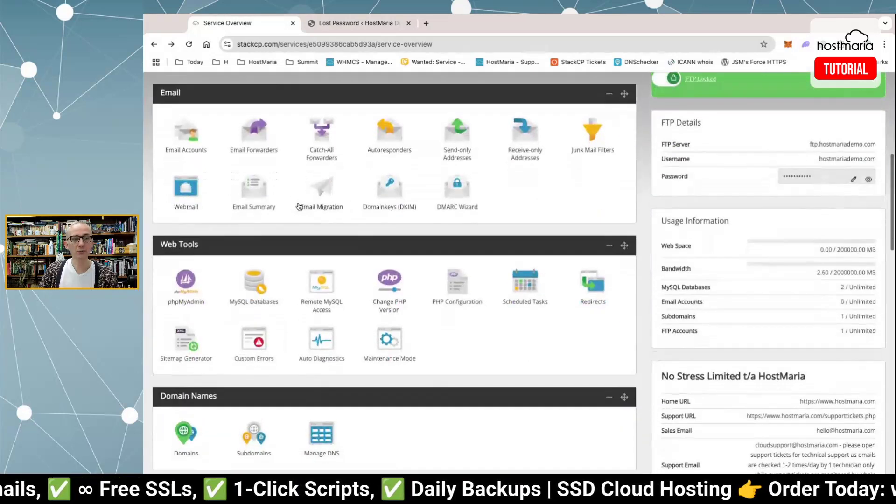
{"action": "left_click", "coordinate": [258, 283]}
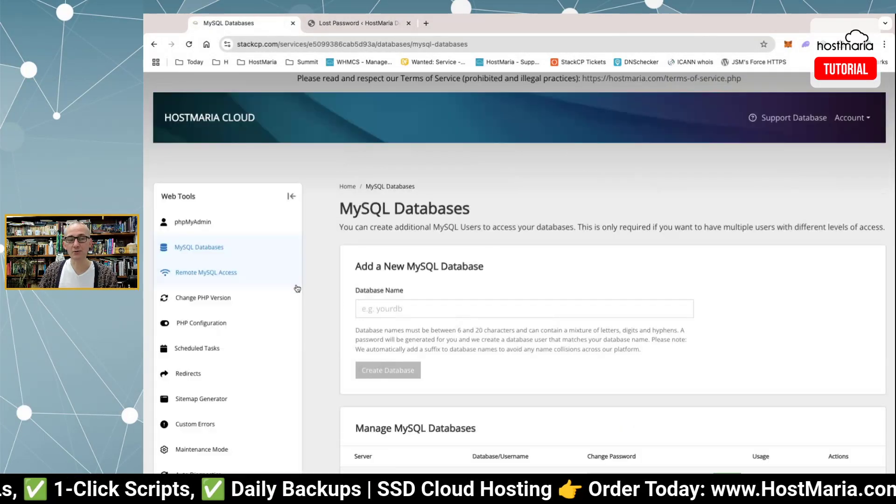
{"action": "scroll", "coordinate": [306, 283], "scroll_direction": "down", "scroll_amount": 6}
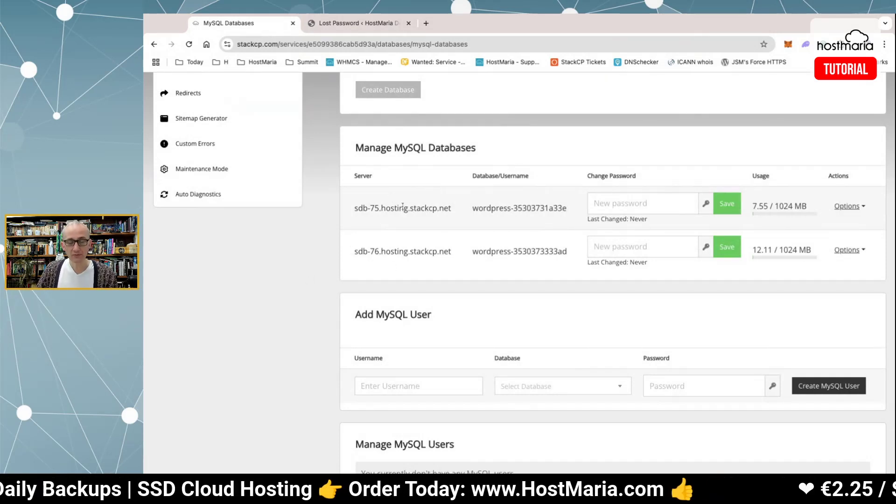
Locate wordpress-35303731a33e on sdb-75.hosting.stackcp.net and open it in phpMyAdmin.
{"action": "triple_click", "coordinate": [450, 211]}
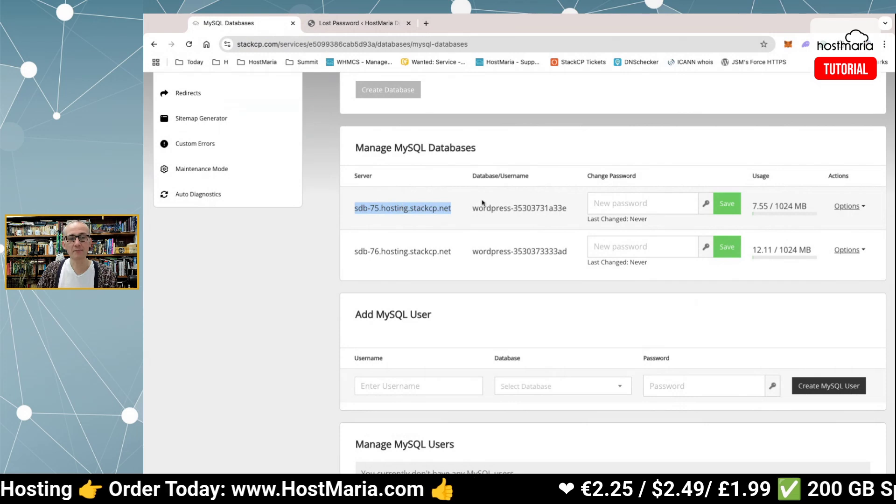
{"action": "left_click", "coordinate": [494, 205]}
{"action": "triple_click", "coordinate": [407, 210]}
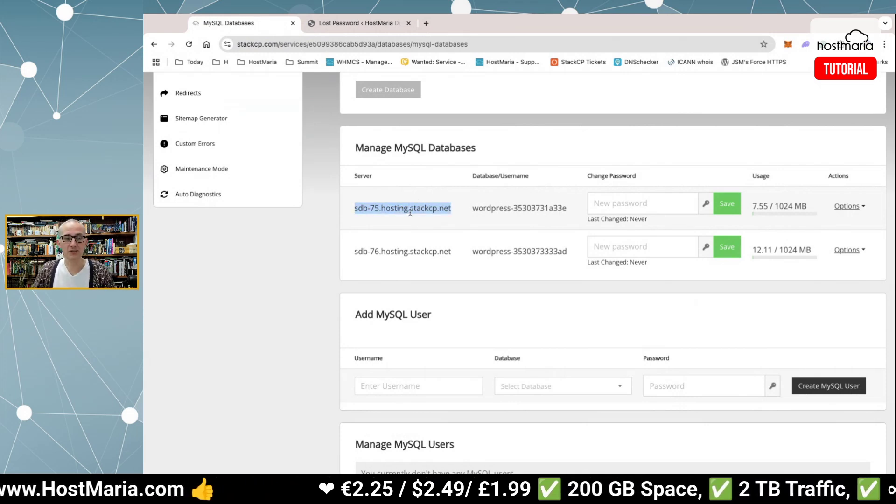
{"action": "left_click", "coordinate": [473, 209]}
{"action": "left_click_drag", "start_coordinate": [471, 209], "coordinate": [567, 208]}
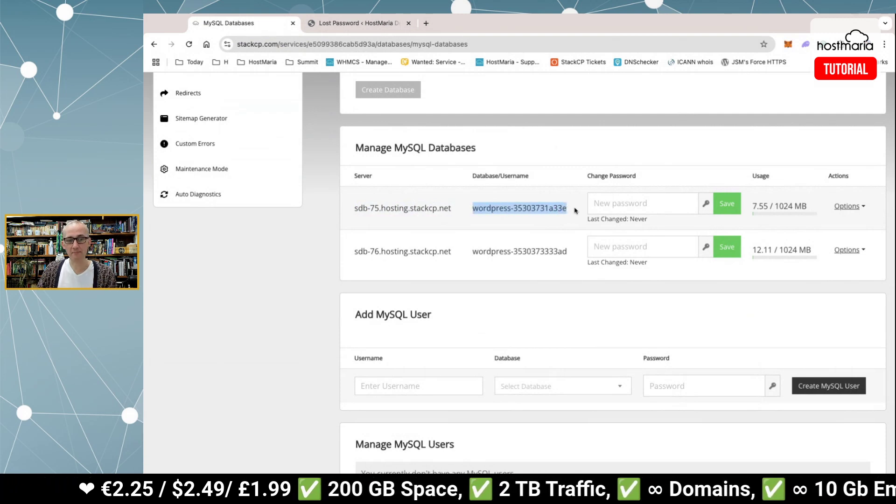
{"action": "left_click", "coordinate": [575, 210]}
{"action": "key", "text": "super+f"}
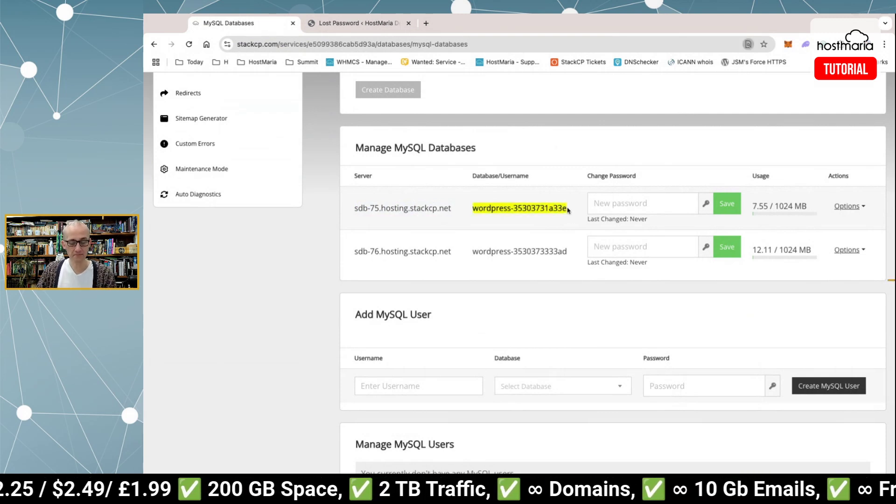
{"action": "key", "text": "Return"}
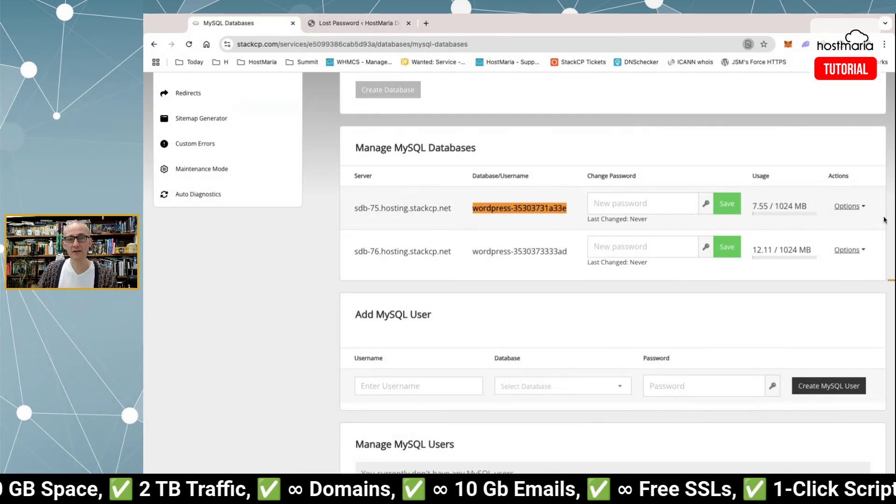
{"action": "left_click", "coordinate": [848, 206]}
{"action": "left_click", "coordinate": [827, 233]}
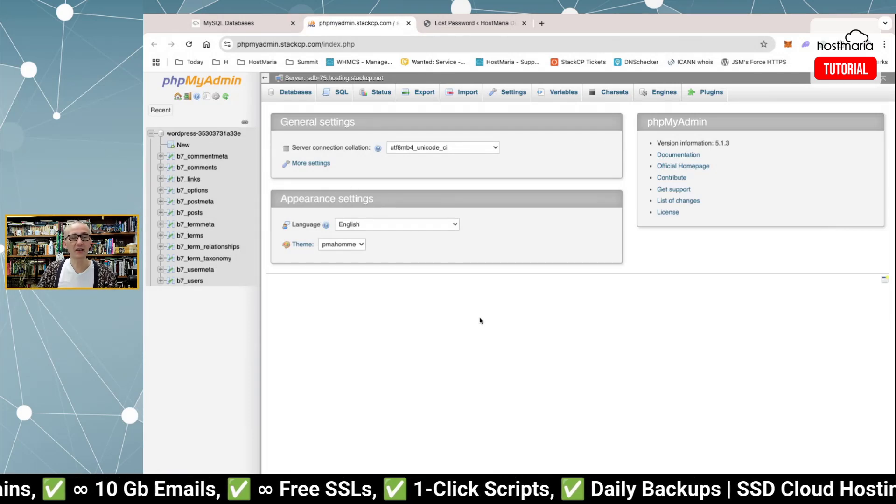
Select wordpress-35303731a33e in the navigation tree to list its 12 b7_ tables.
{"action": "left_click", "coordinate": [213, 135]}
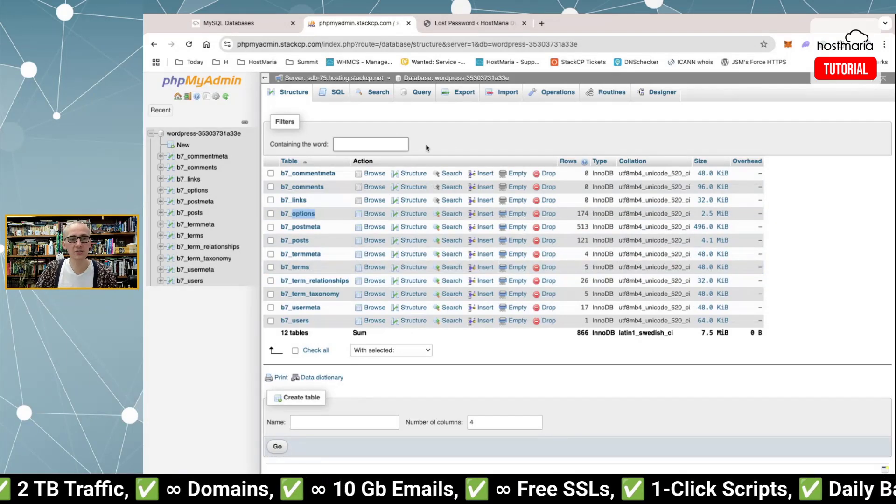
{"action": "left_click", "coordinate": [312, 214]}
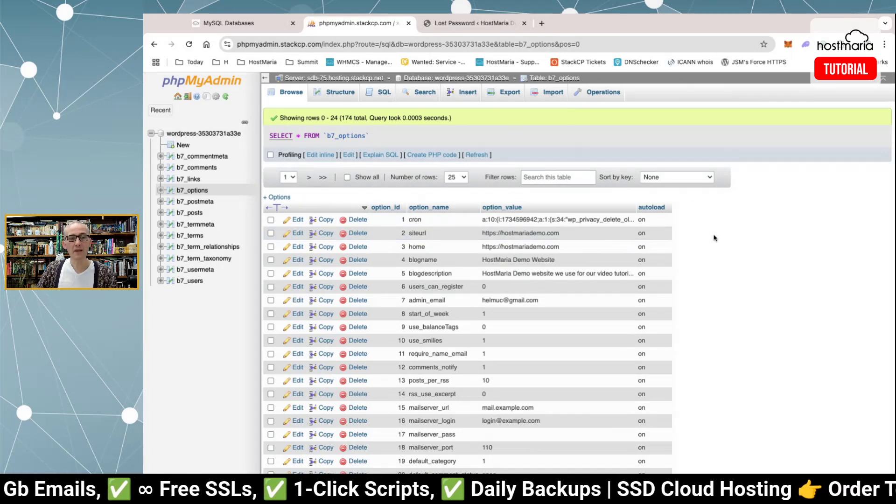
{"action": "scroll", "coordinate": [714, 238], "scroll_direction": "down", "scroll_amount": 2}
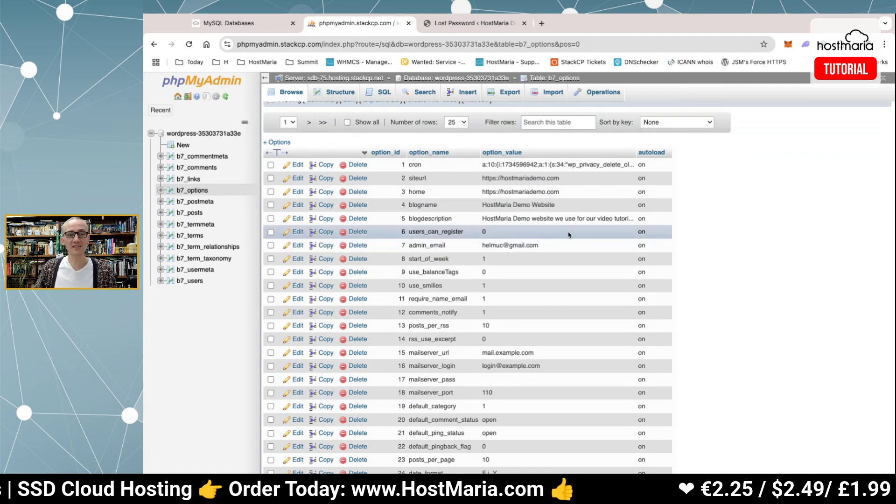
{"action": "triple_click", "coordinate": [556, 250]}
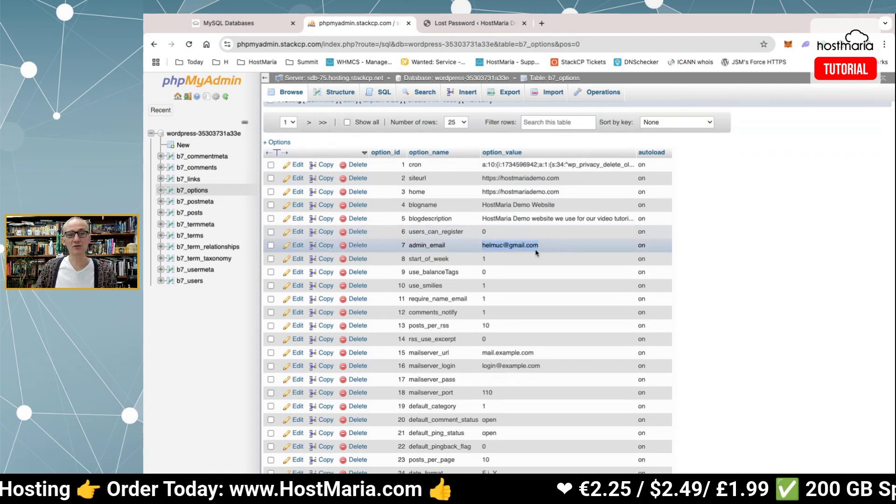
{"action": "left_click", "coordinate": [700, 262]}
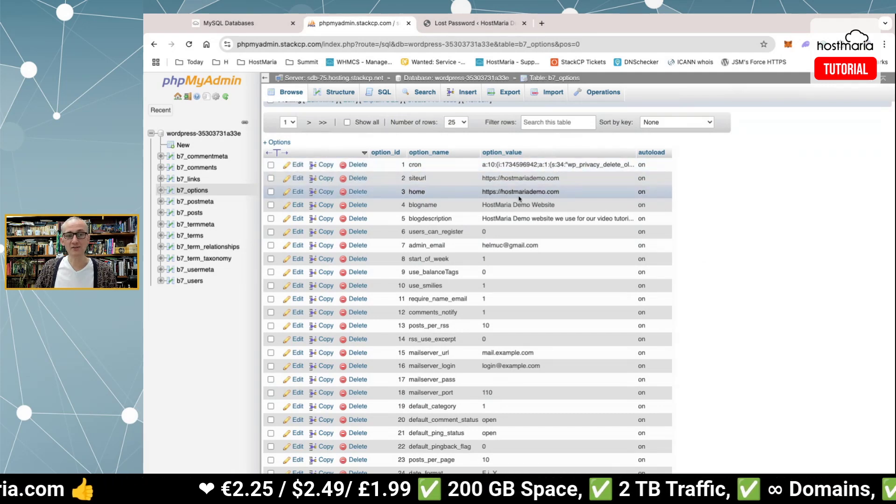
{"action": "double_click", "coordinate": [564, 179]}
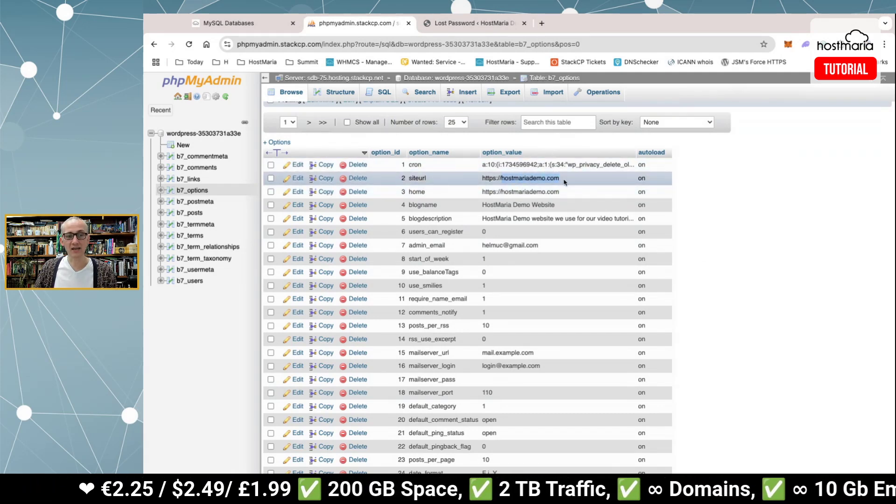
{"action": "left_click", "coordinate": [748, 206]}
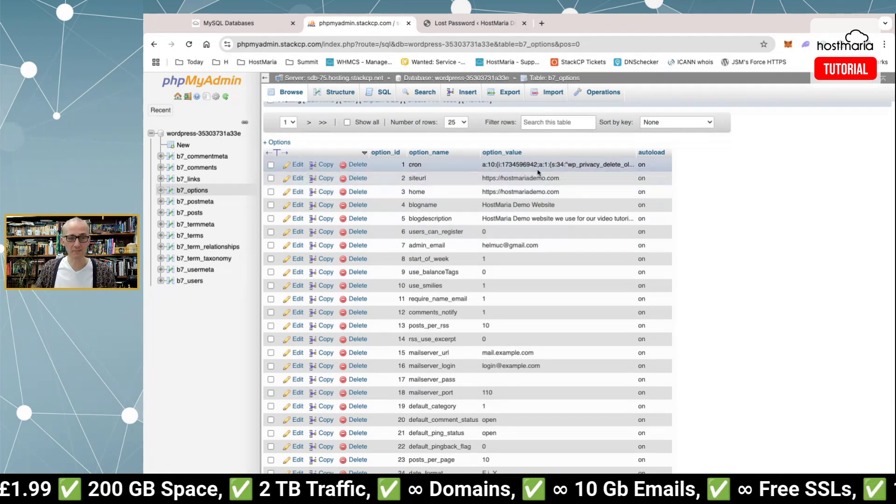
{"action": "triple_click", "coordinate": [549, 251]}
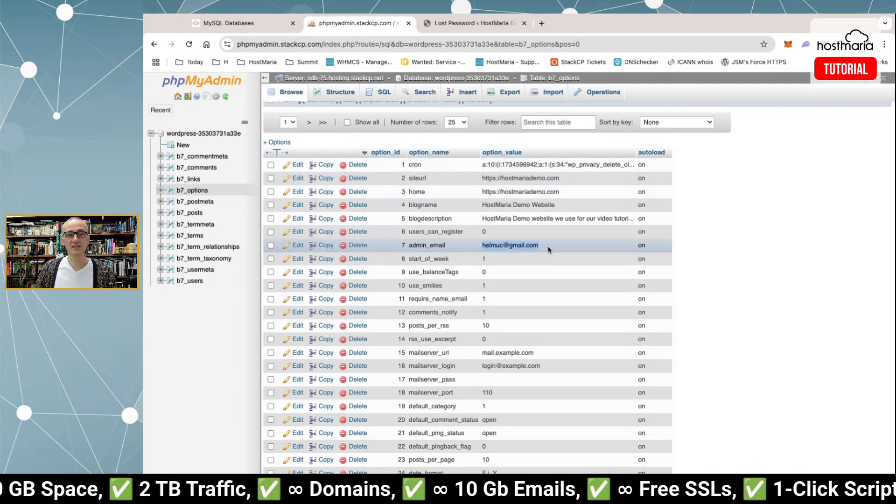